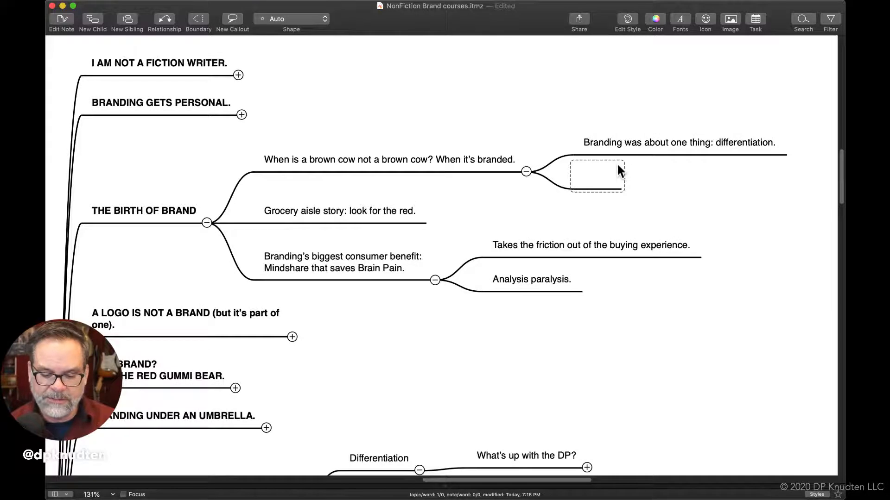
Enter "Illustrations of brands" in the empty topic below "Branding was about one thing: differentiation."
{"action": "type", "text": "Ilyy"}
{"action": "key", "text": "BackSpace"}
{"action": "key", "text": "BackSpace"}
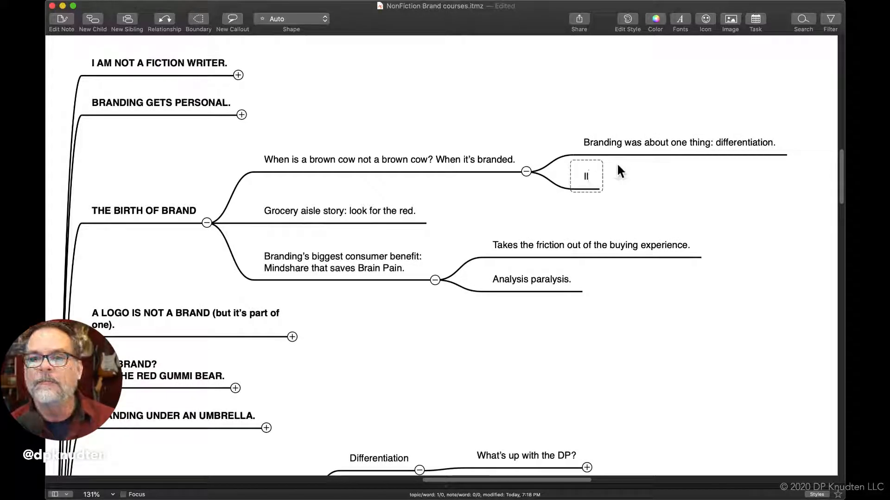
{"action": "type", "text": "lustr"}
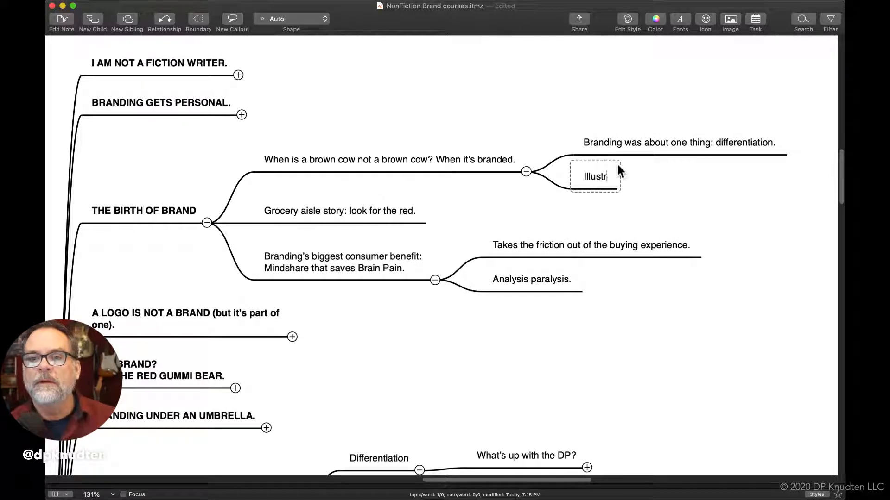
{"action": "type", "text": "ations of br"}
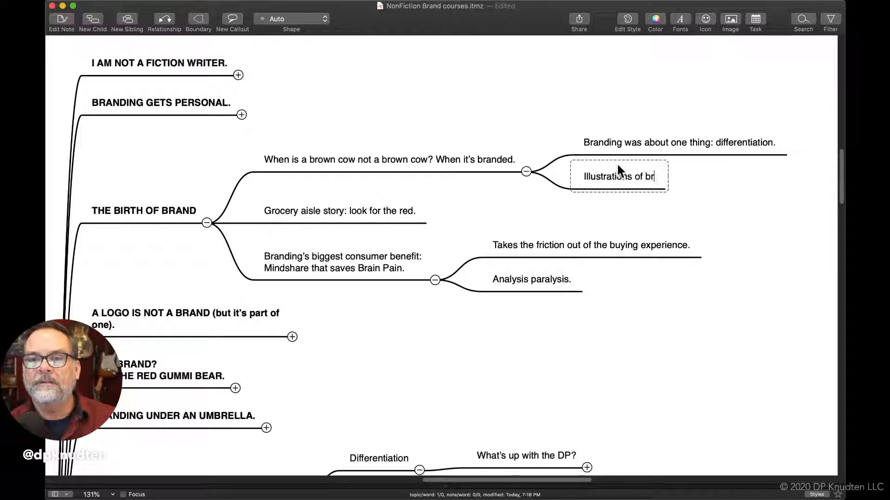
{"action": "type", "text": "ands"}
{"action": "key", "text": "BackSpace"}
{"action": "key", "text": "BackSpace"}
{"action": "key", "text": "BackSpace"}
{"action": "type", "text": "n"}
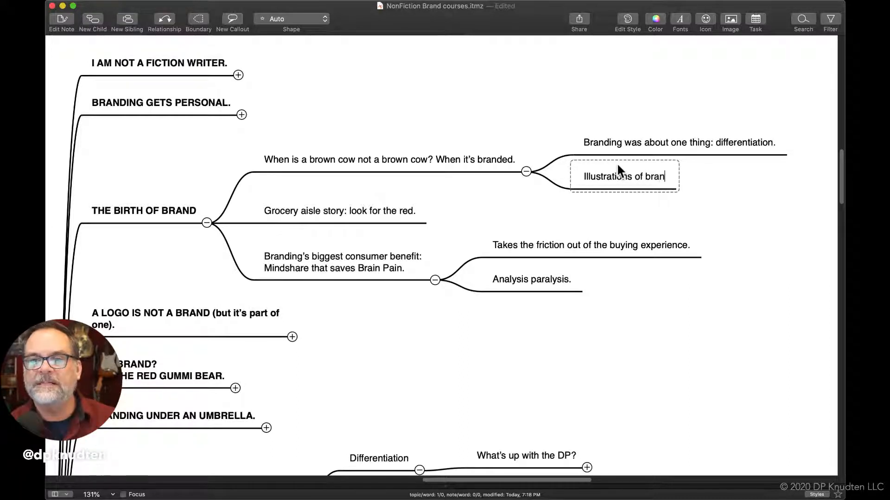
{"action": "type", "text": "ds"}
Add a child topic reading "Contact Texas branding group" under "Illustrations of brands"
{"action": "key", "text": "Tab"}
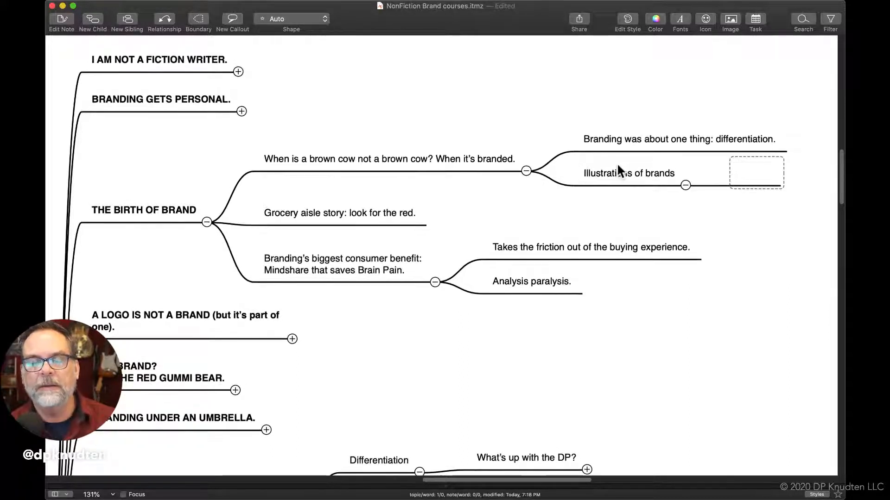
{"action": "type", "text": "Texa"}
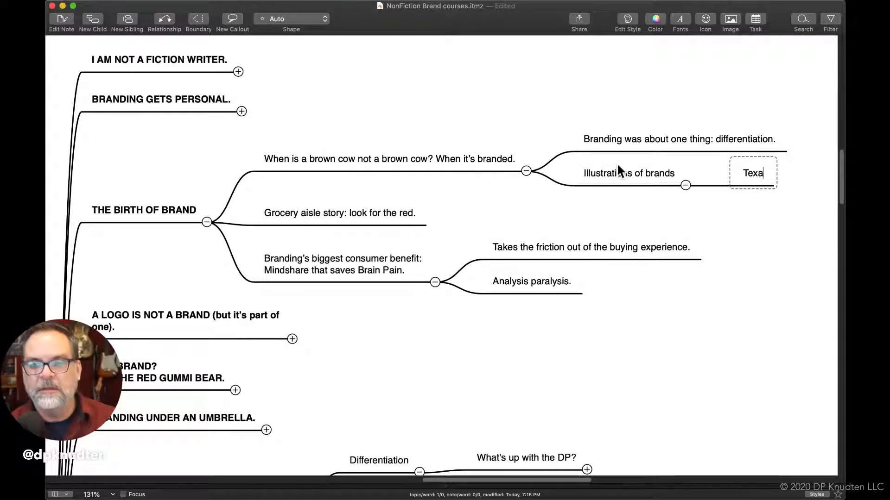
{"action": "key", "text": "BackSpace"}
{"action": "key", "text": "BackSpace"}
{"action": "key", "text": "BackSpace"}
{"action": "key", "text": "BackSpace"}
{"action": "type", "text": "Contac"}
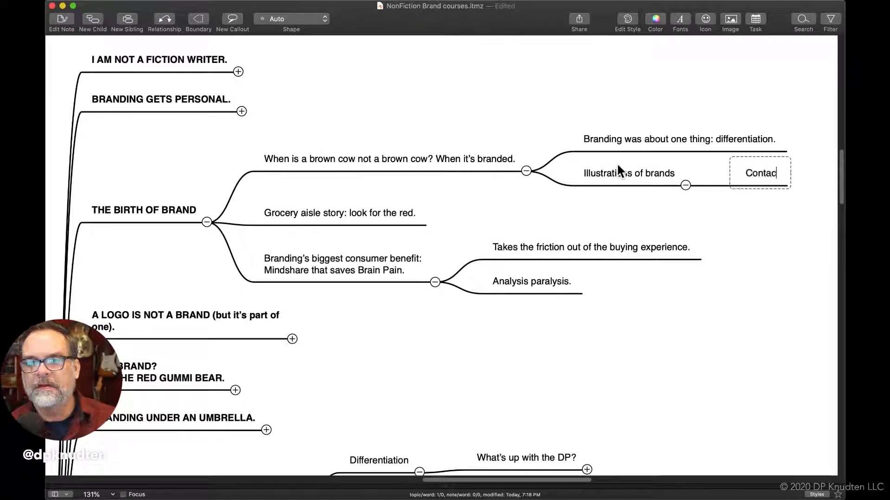
{"action": "type", "text": "t Tea"}
{"action": "key", "text": "BackSpace"}
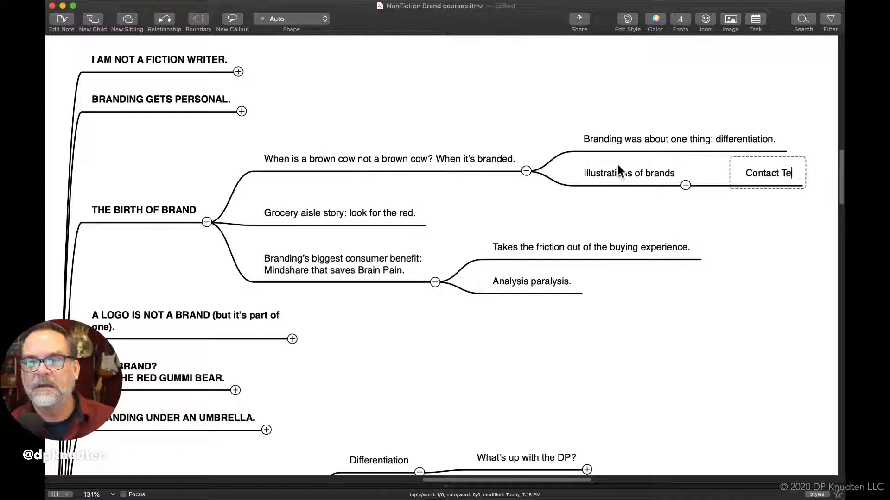
{"action": "type", "text": "xas "}
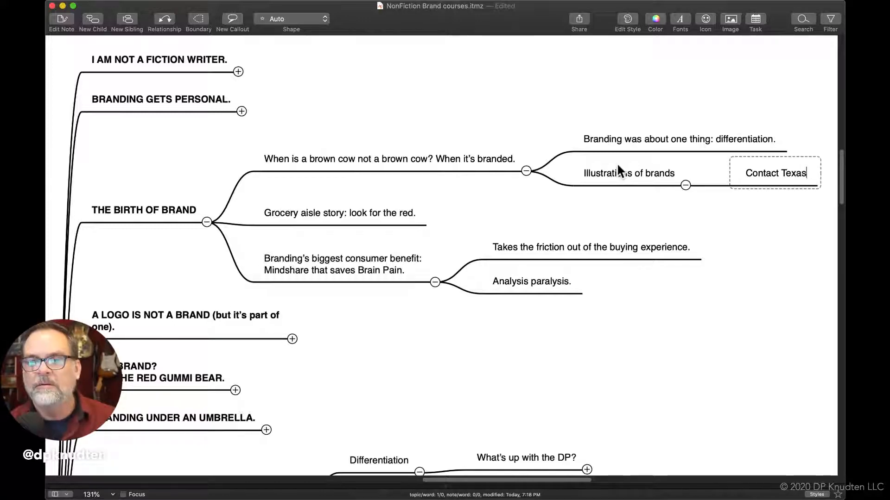
{"action": "type", "text": "branding"}
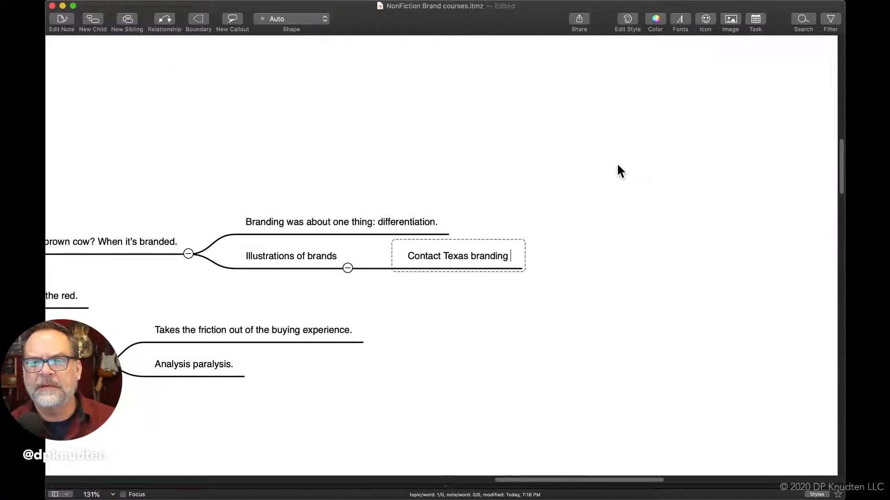
{"action": "type", "text": " (group)"}
{"action": "key", "text": "BackSpace"}
{"action": "key", "text": "BackSpace"}
{"action": "key", "text": "BackSpace"}
{"action": "key", "text": "BackSpace"}
{"action": "key", "text": "BackSpace"}
{"action": "key", "text": "BackSpace"}
{"action": "key", "text": "BackSpace"}
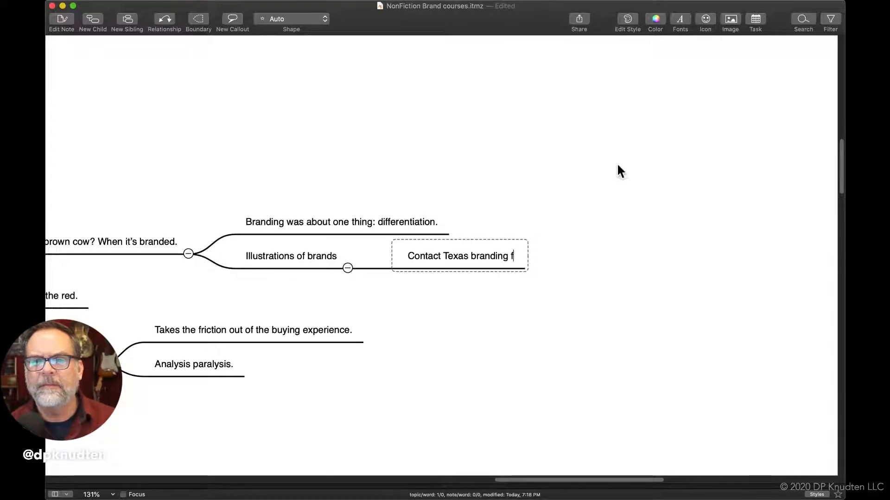
{"action": "type", "text": "group"}
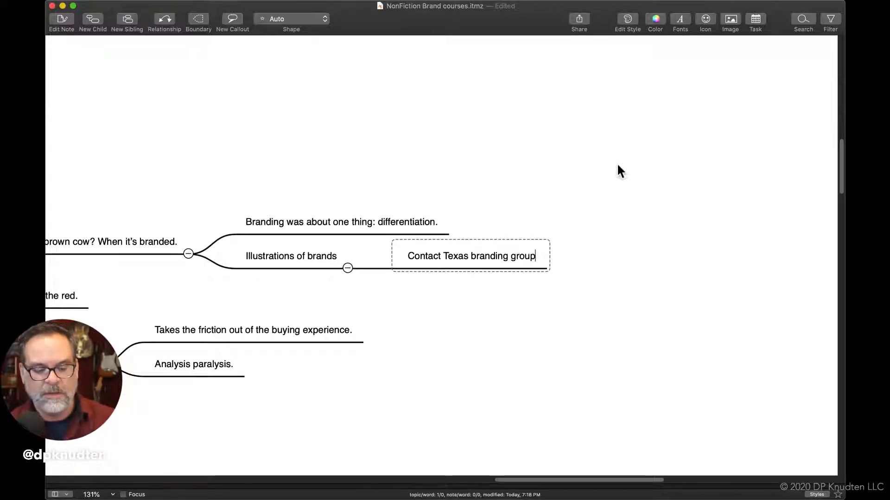
Add a child topic reading "Get illustration of brands" under "Contact Texas branding group"
{"action": "key", "text": "Tab"}
{"action": "type", "text": "Get "}
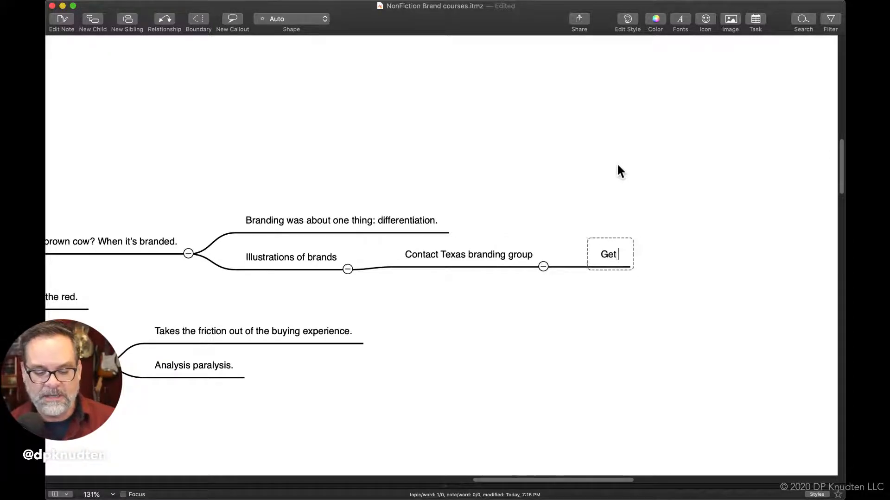
{"action": "type", "text": "photo of"}
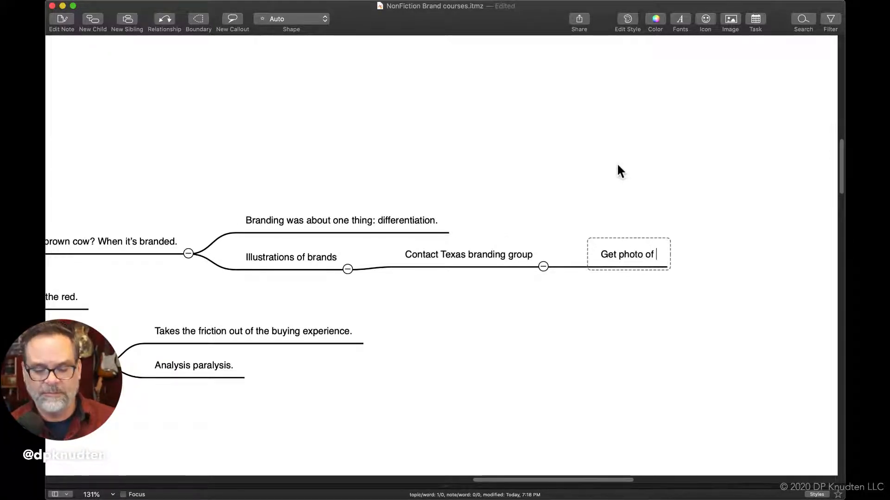
{"action": "key", "text": "BackSpace"}
{"action": "key", "text": "BackSpace"}
{"action": "key", "text": "BackSpace"}
{"action": "key", "text": "BackSpace"}
{"action": "key", "text": "BackSpace"}
{"action": "key", "text": "BackSpace"}
{"action": "key", "text": "BackSpace"}
{"action": "key", "text": "BackSpace"}
{"action": "key", "text": "BackSpace"}
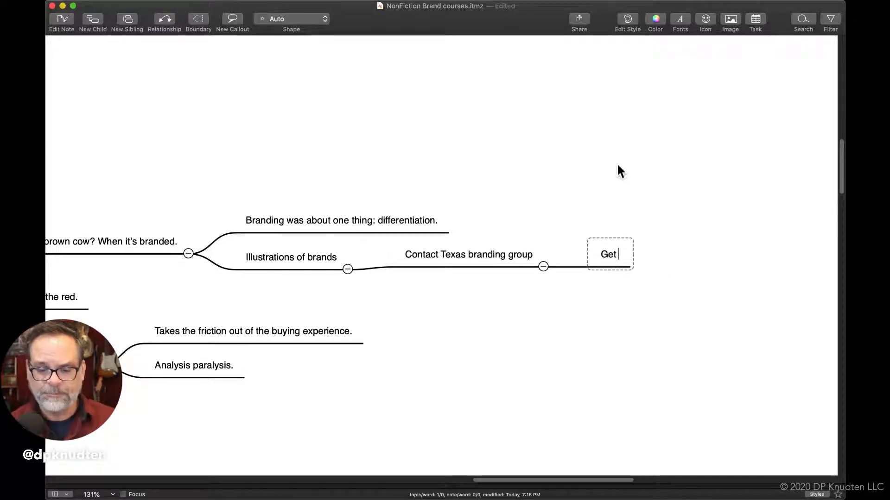
{"action": "type", "text": "illustr"}
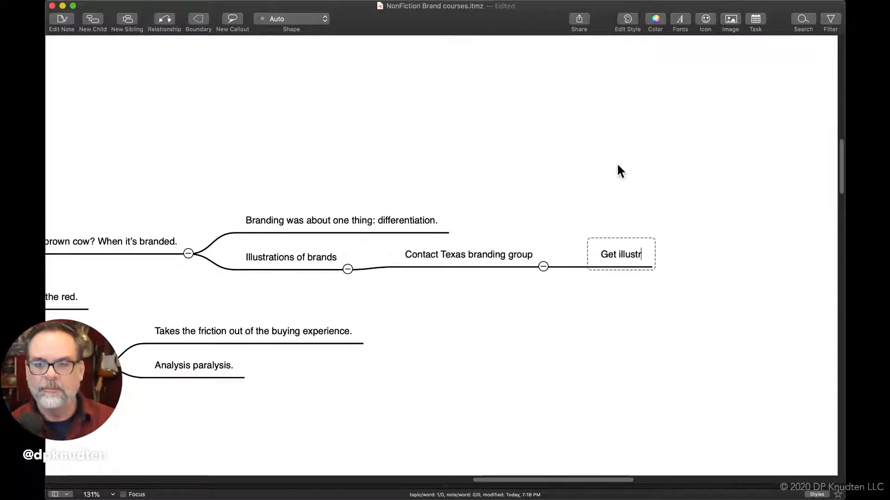
{"action": "type", "text": "ation of brands"}
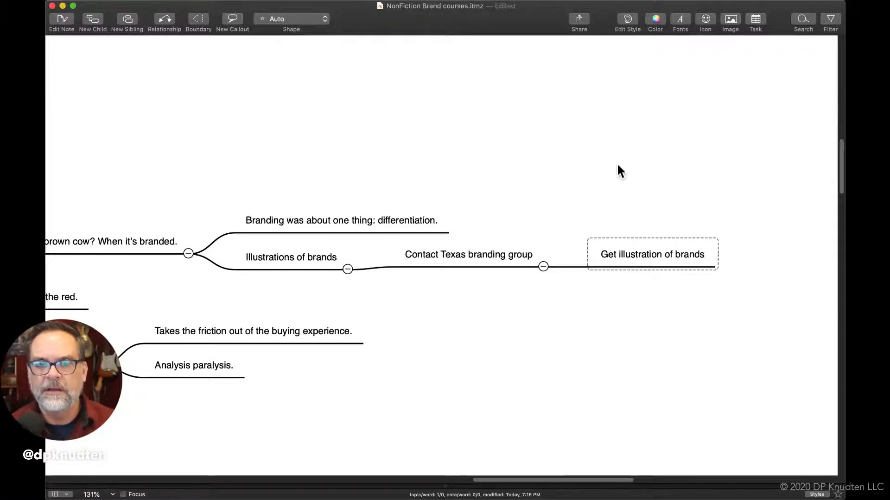
Add the child topic "How branding started out as graphic packaging." under the grocery aisle story and widen it to fit on one line
{"action": "scroll", "coordinate": [620, 172], "scroll_direction": "left", "scroll_amount": 5}
{"action": "scroll", "coordinate": [620, 172], "scroll_direction": "up", "scroll_amount": 2}
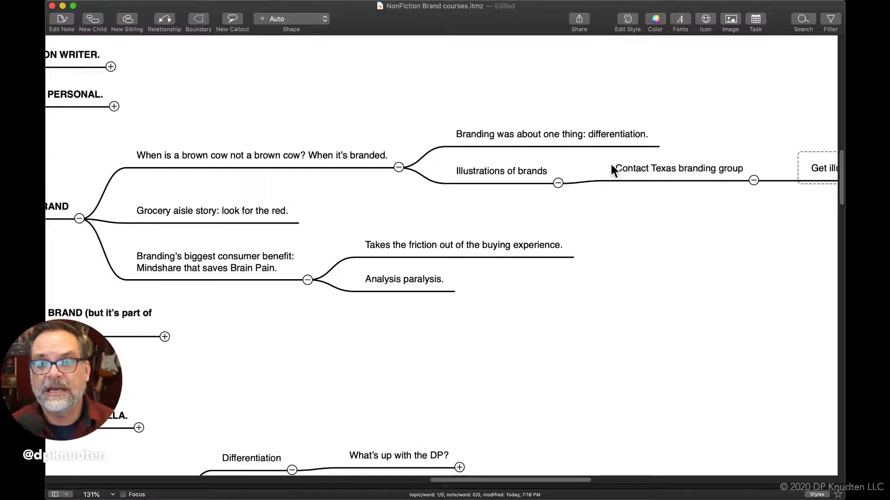
{"action": "left_click", "coordinate": [251, 215]}
{"action": "key", "text": "Tab"}
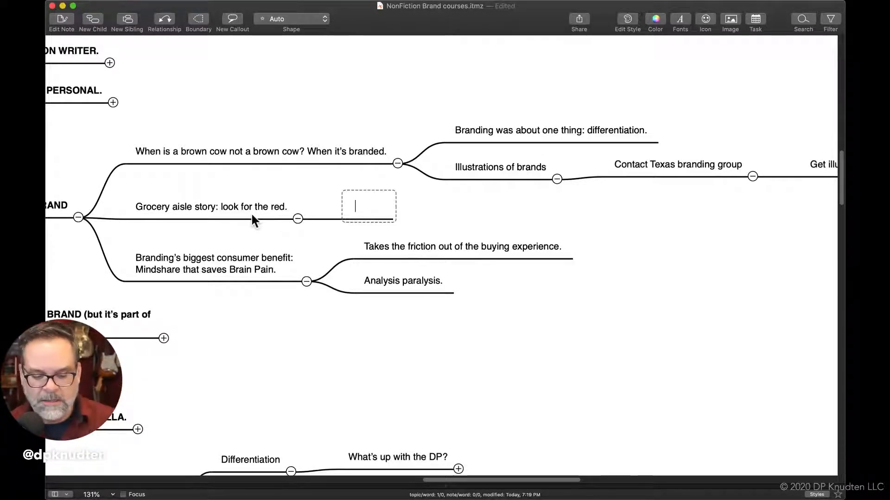
{"action": "type", "text": "How "}
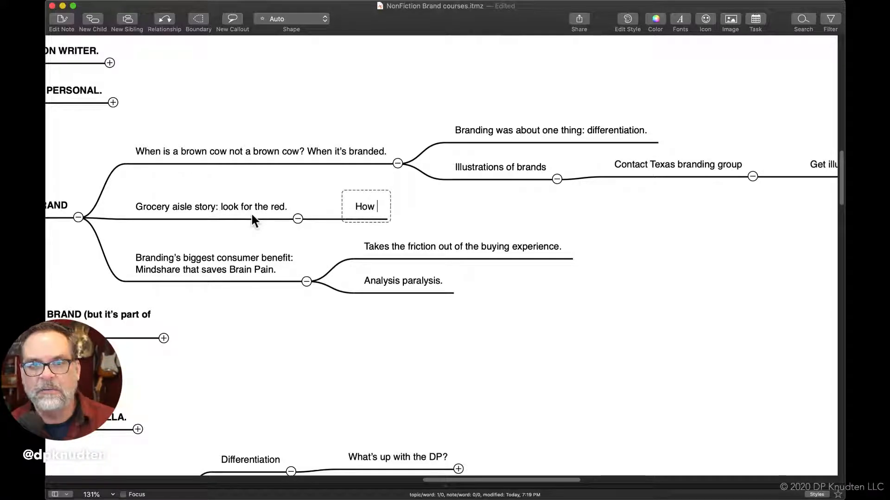
{"action": "type", "text": "branding "}
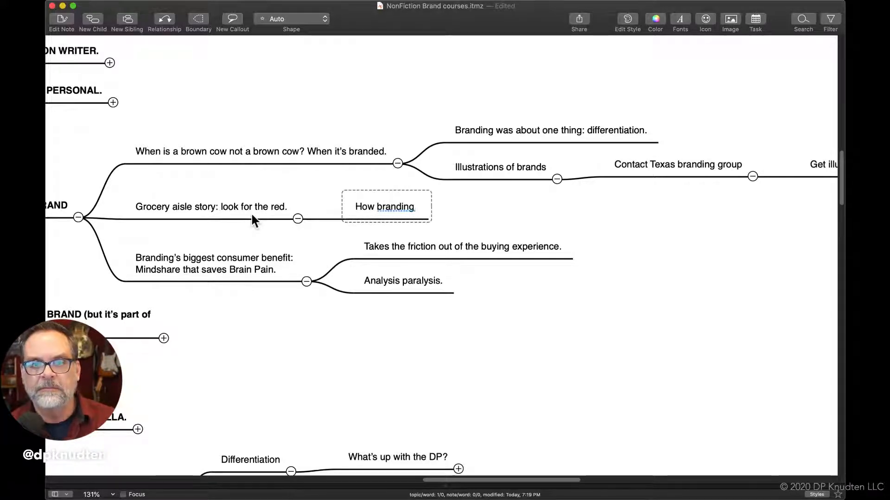
{"action": "type", "text": "started "}
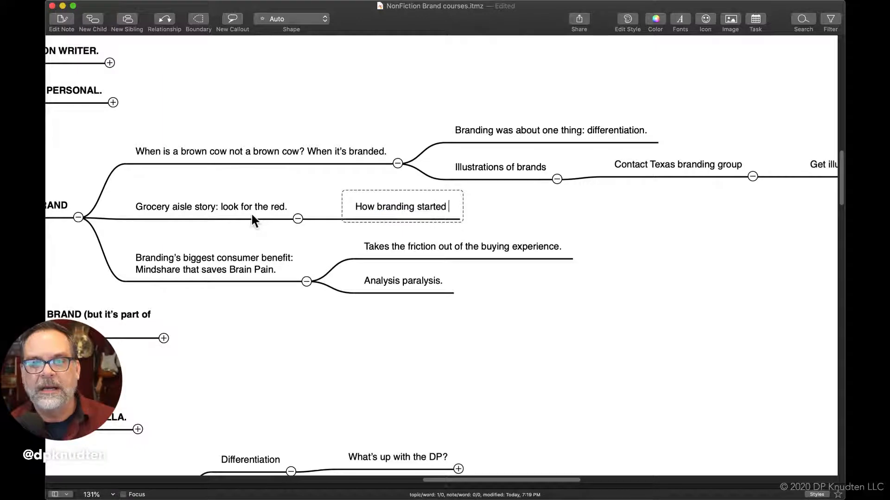
{"action": "type", "text": "out as "}
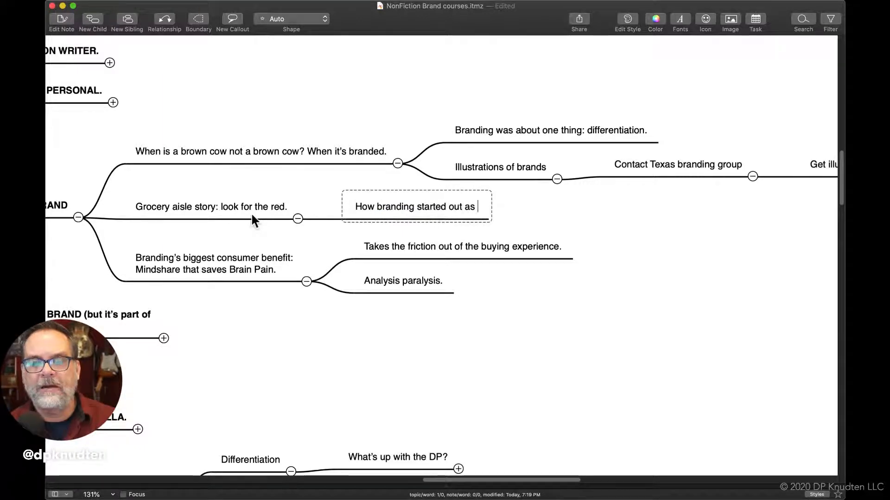
{"action": "type", "text": "graphic "}
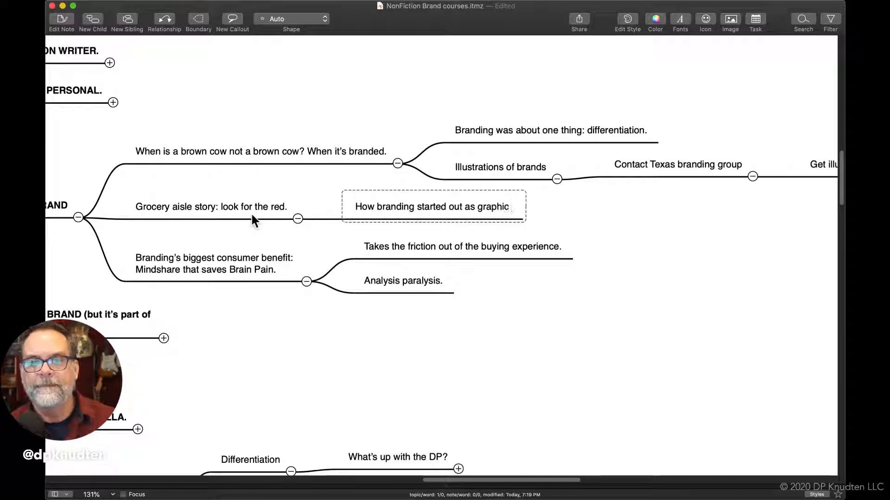
{"action": "type", "text": "packaging"}
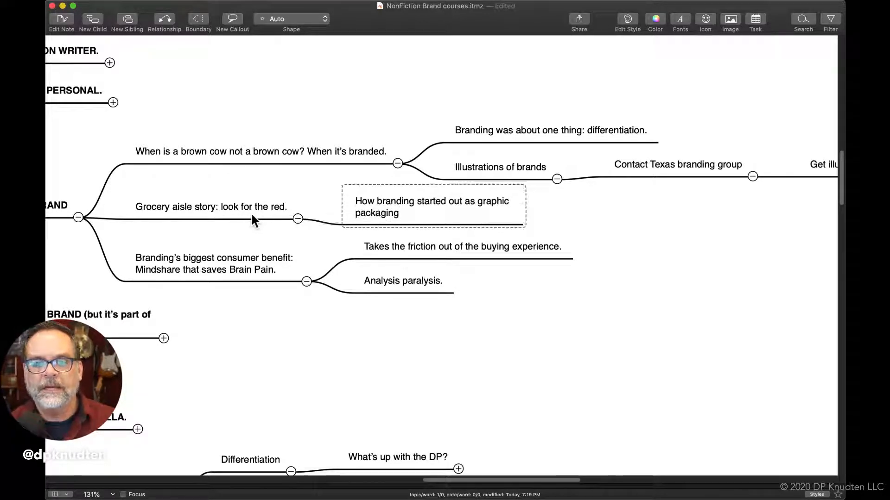
{"action": "type", "text": "."}
{"action": "key", "text": "Return"}
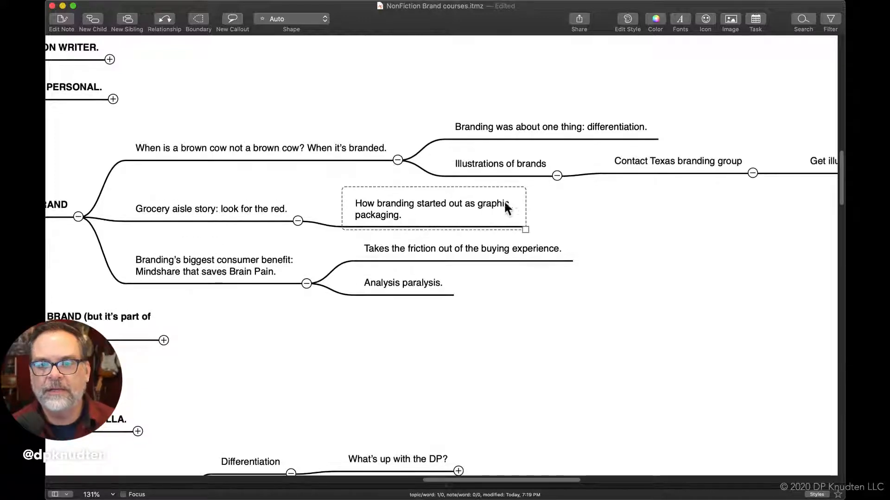
{"action": "left_click_drag", "start_coordinate": [525, 228], "coordinate": [581, 230]}
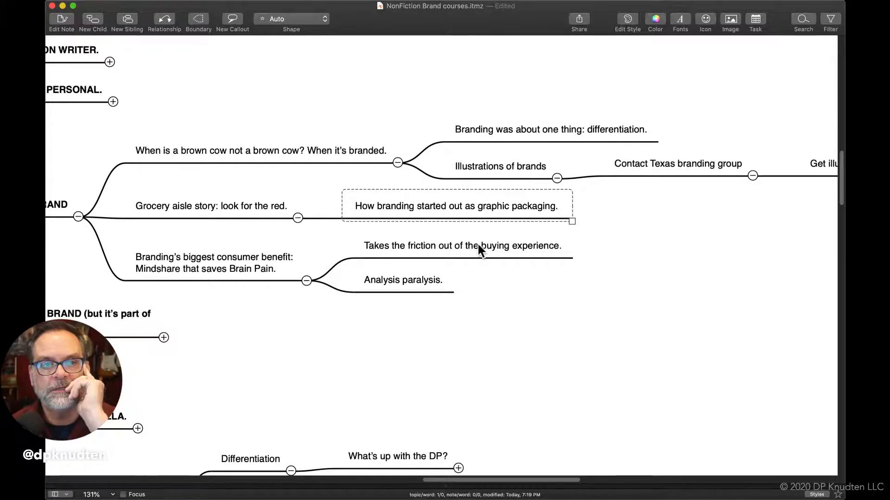
{"action": "scroll", "coordinate": [477, 244], "scroll_direction": "down", "scroll_amount": 5}
{"action": "scroll", "coordinate": [477, 244], "scroll_direction": "left", "scroll_amount": 3}
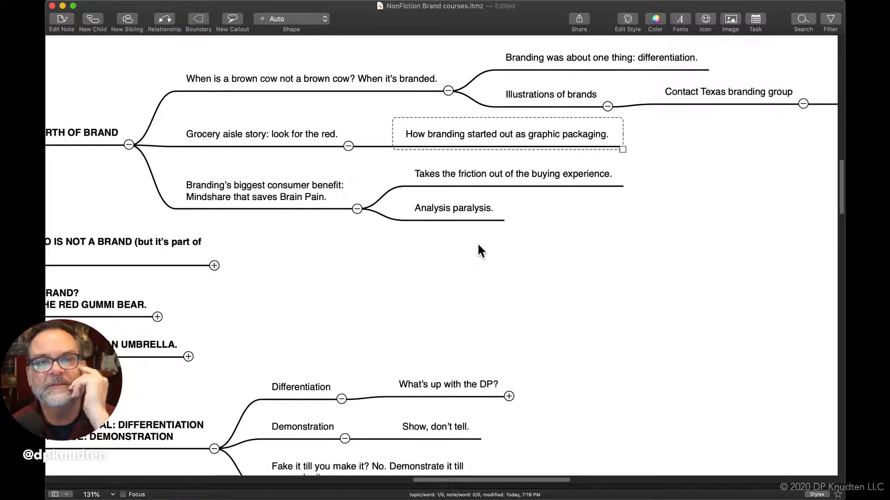
{"action": "scroll", "coordinate": [479, 246], "scroll_direction": "left", "scroll_amount": 2}
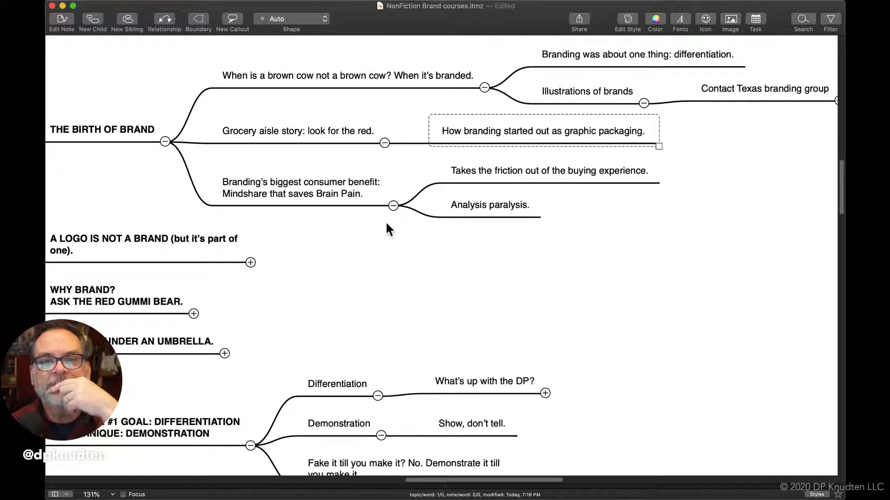
{"action": "left_click", "coordinate": [346, 200]}
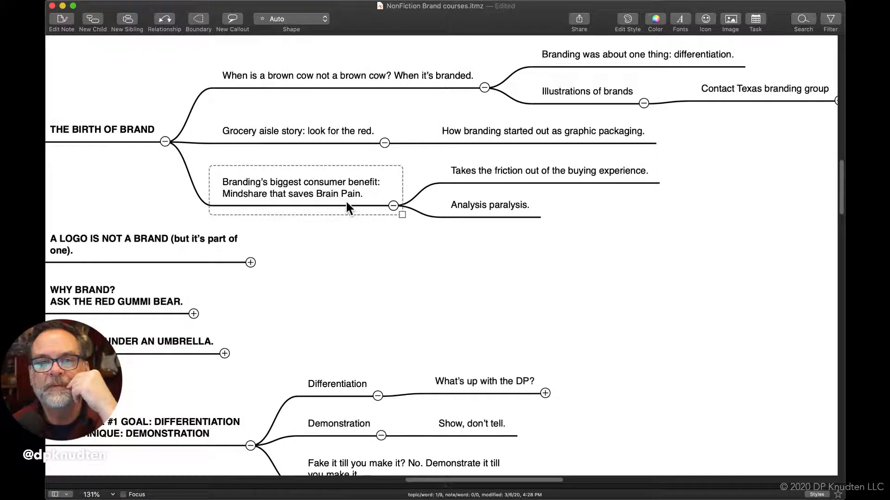
{"action": "double_click", "coordinate": [267, 194]}
{"action": "double_click", "coordinate": [266, 194]}
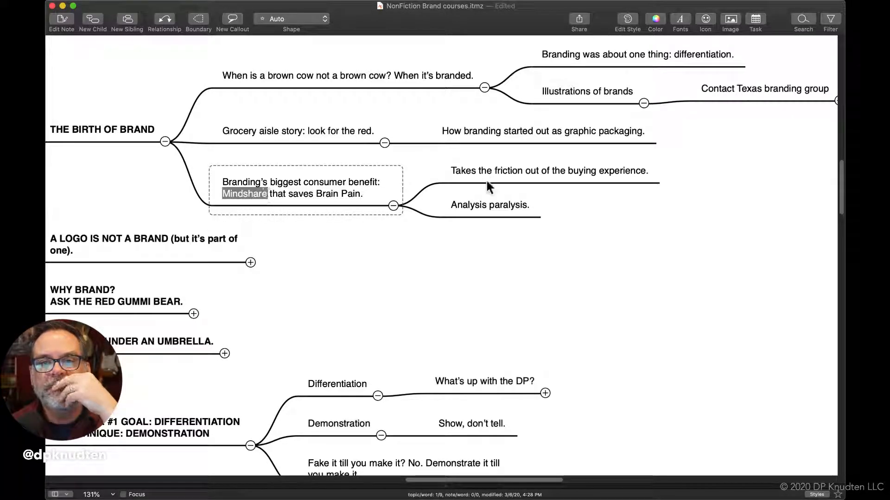
Reword the topic "Analysis paralysis." under Branding's biggest consumer benefit to "Eliminates analysis paralysis."
{"action": "left_click", "coordinate": [487, 208]}
{"action": "left_click", "coordinate": [463, 206]}
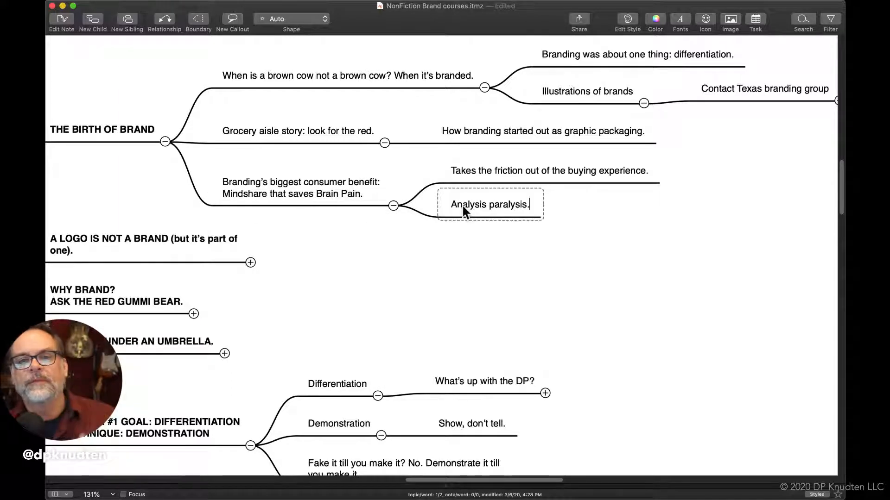
{"action": "left_click", "coordinate": [450, 203]}
{"action": "left_click", "coordinate": [451, 203]}
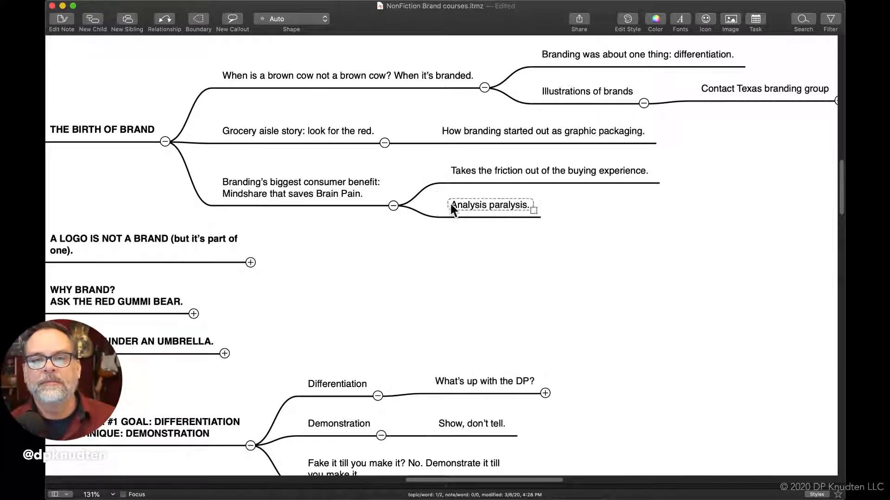
{"action": "left_click", "coordinate": [451, 205]}
{"action": "type", "text": "Elimi"}
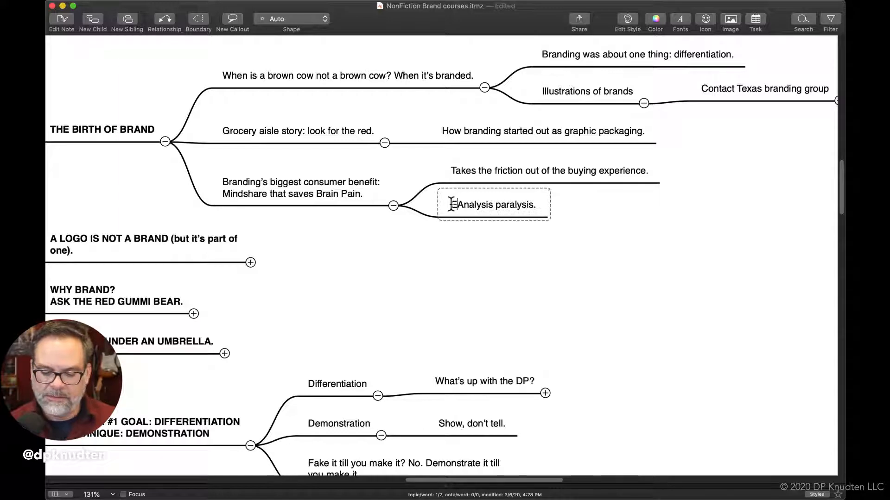
{"action": "type", "text": "nates"}
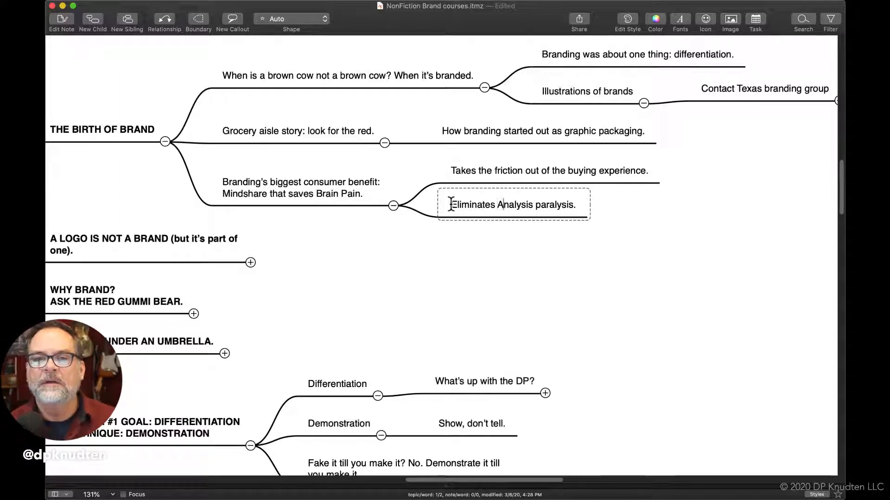
{"action": "key", "text": "Delete"}
{"action": "type", "text": "a"}
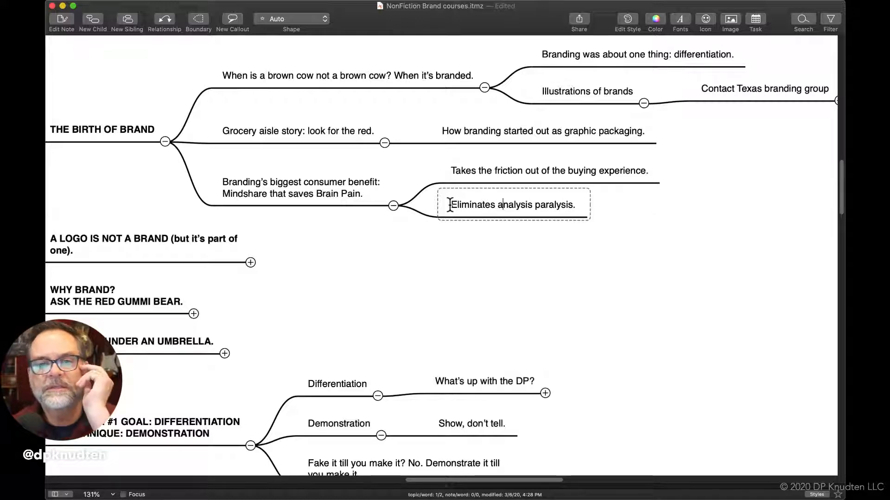
{"action": "left_click", "coordinate": [459, 238]}
Add a sibling topic below "Eliminates analysis paralysis." reading "Gets you out of the store faster"
{"action": "left_click", "coordinate": [476, 207]}
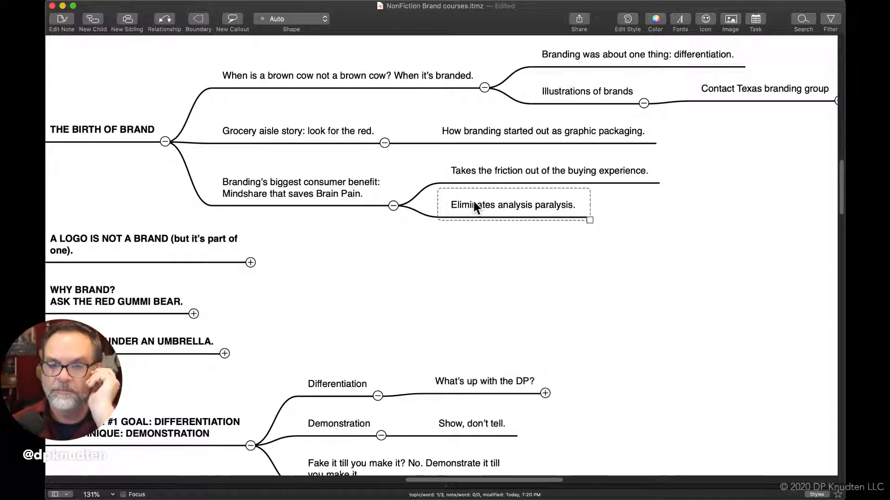
{"action": "key", "text": "Return"}
{"action": "type", "text": "Get you"}
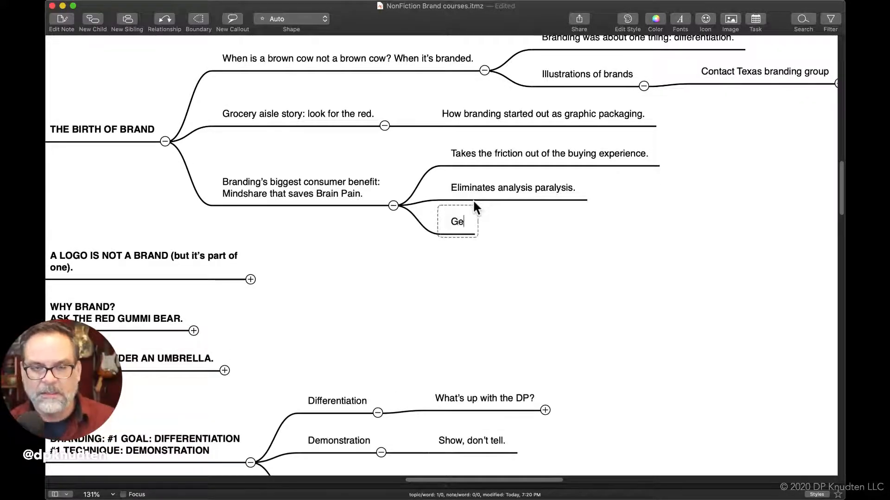
{"action": "key", "text": "BackSpace"}
{"action": "key", "text": "BackSpace"}
{"action": "key", "text": "BackSpace"}
{"action": "key", "text": "BackSpace"}
{"action": "type", "text": "s you out of the"}
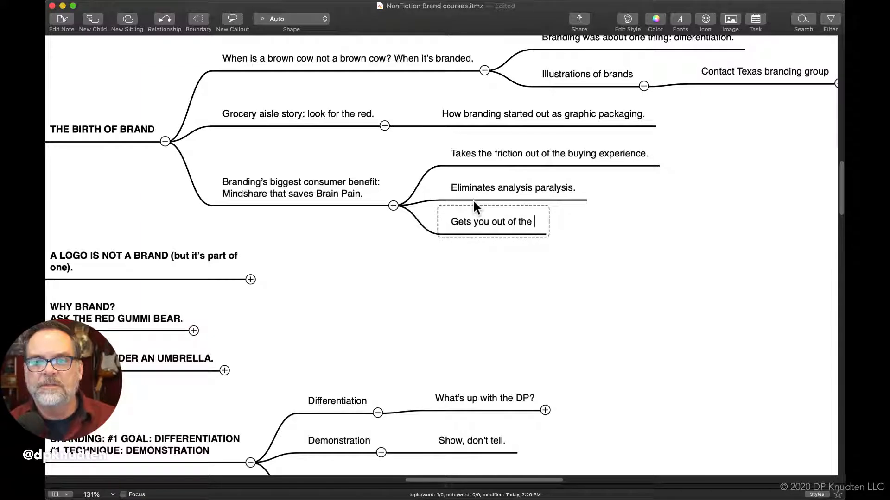
{"action": "type", "text": " store faster"}
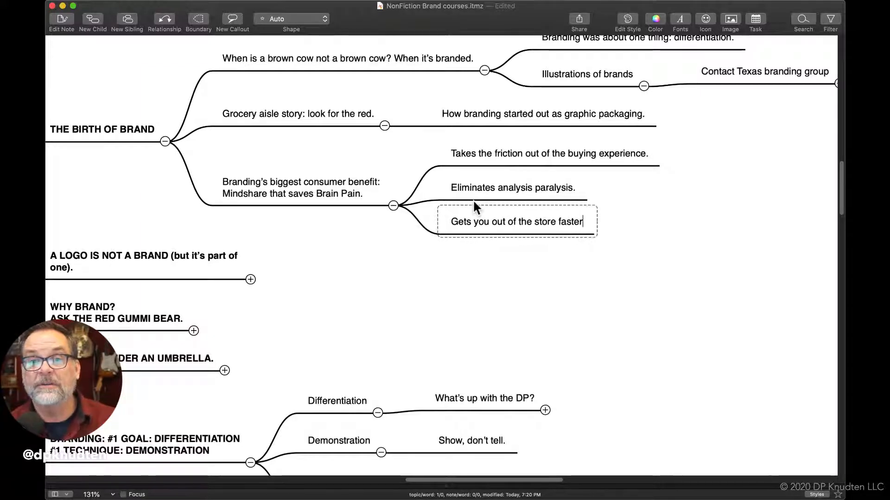
{"action": "type", "text": ", and e"}
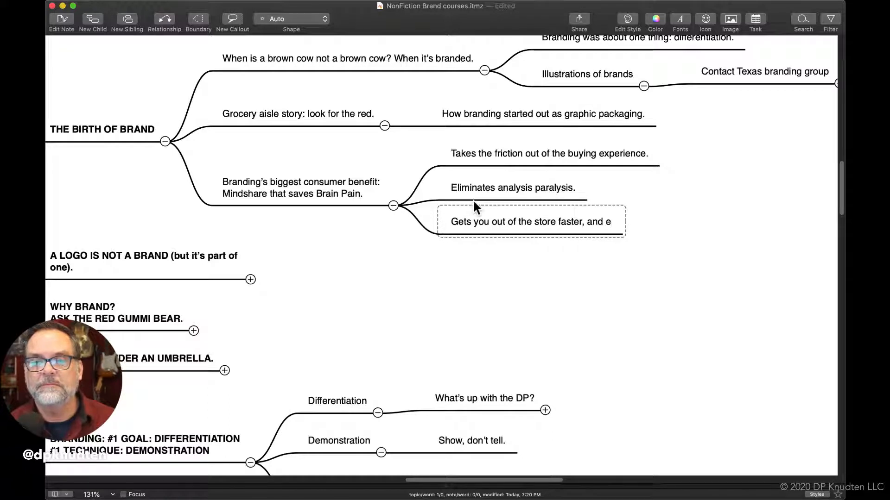
{"action": "type", "text": "asier"}
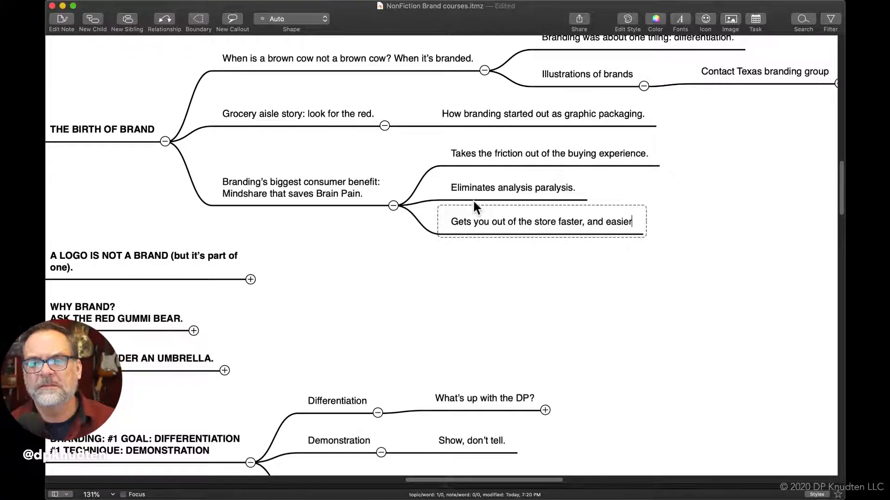
{"action": "key", "text": "BackSpace"}
{"action": "key", "text": "BackSpace"}
{"action": "key", "text": "BackSpace"}
{"action": "key", "text": "BackSpace"}
{"action": "key", "text": "BackSpace"}
{"action": "key", "text": "BackSpace"}
{"action": "key", "text": "BackSpace"}
{"action": "key", "text": "BackSpace"}
{"action": "key", "text": "BackSpace"}
{"action": "key", "text": "BackSpace"}
{"action": "key", "text": "BackSpace"}
{"action": "key", "text": "BackSpace"}
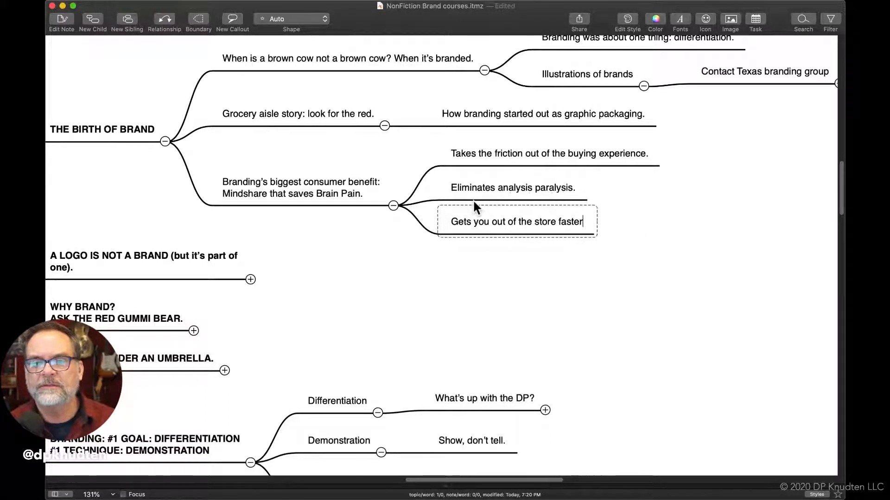
Extend the new topic's text with ", and back to life." and finish editing it
{"action": "type", "text": ", and "}
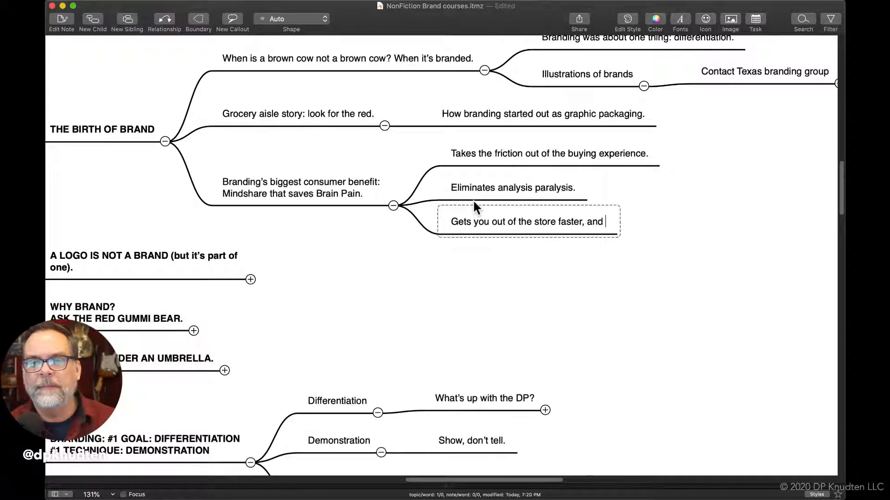
{"action": "type", "text": "back to life"}
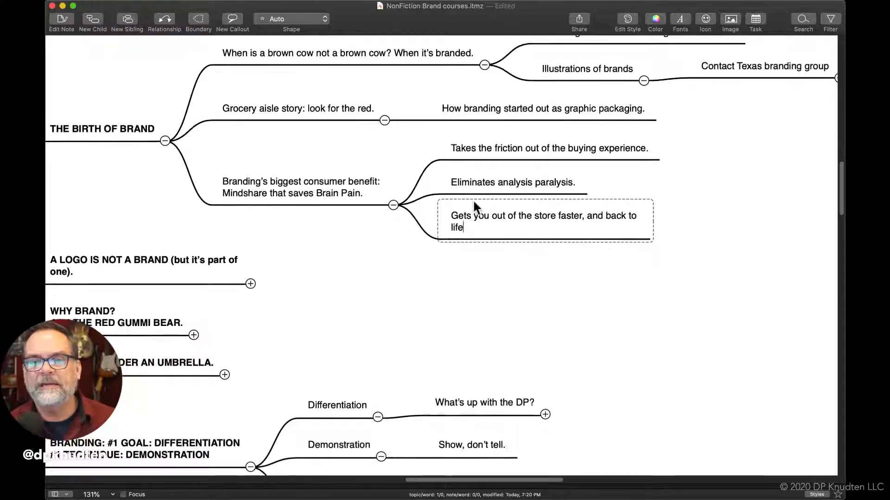
{"action": "type", "text": "."}
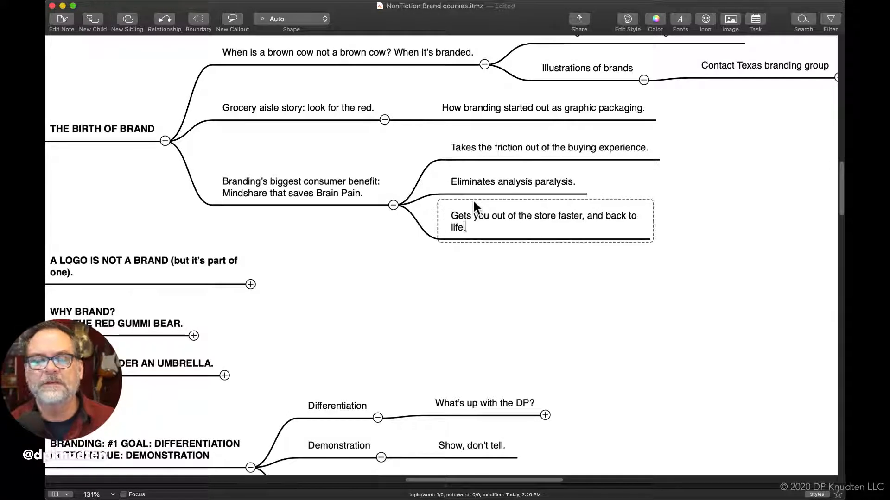
{"action": "left_click", "coordinate": [390, 276]}
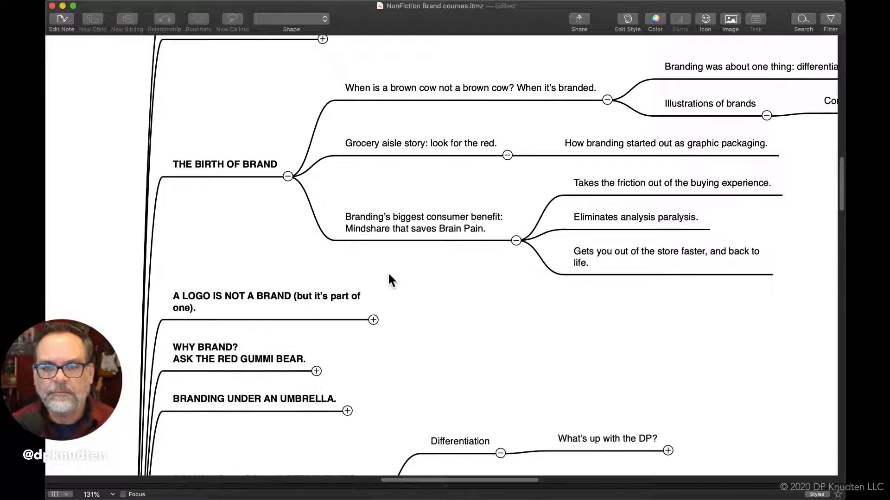
Add an empty sibling topic below "Branding's biggest consumer benefit: Mindshare that saves Brain Pain."
{"action": "left_click", "coordinate": [390, 241]}
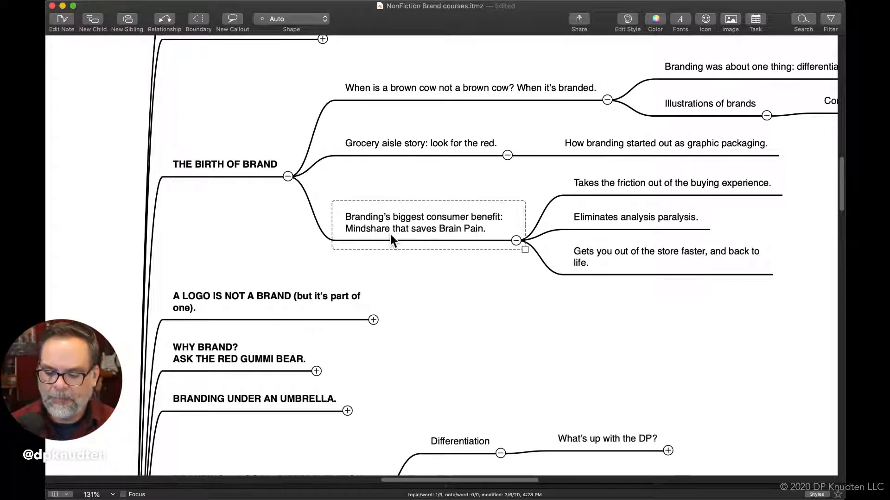
{"action": "key", "text": "Return"}
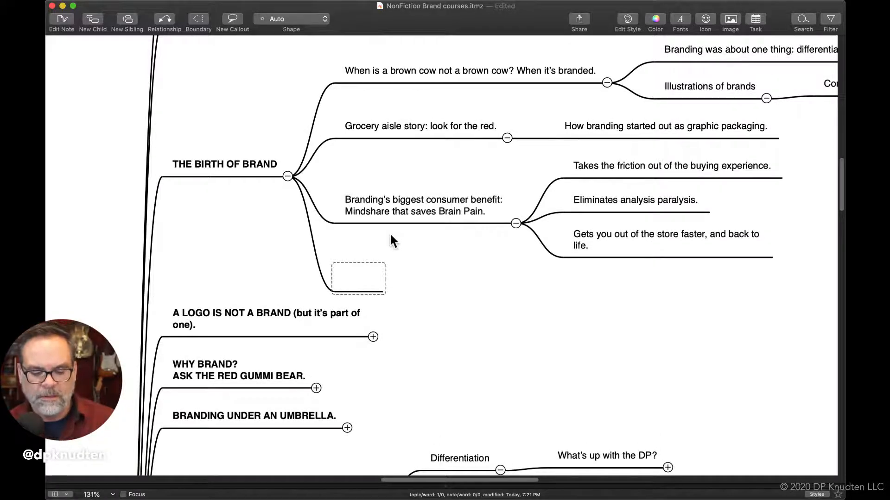
{"action": "type", "text": "Fritter"}
{"action": "key", "text": "BackSpace"}
{"action": "key", "text": "BackSpace"}
{"action": "key", "text": "BackSpace"}
{"action": "key", "text": "BackSpace"}
{"action": "key", "text": "BackSpace"}
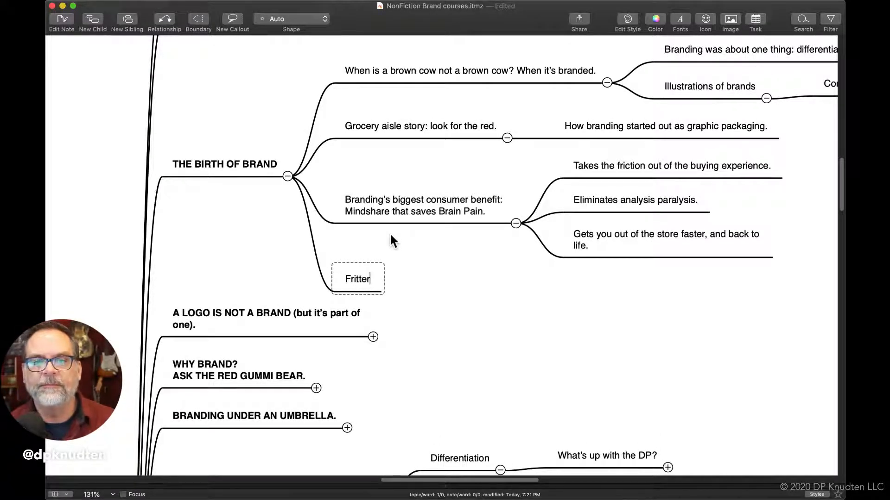
{"action": "key", "text": "BackSpace"}
{"action": "key", "text": "BackSpace"}
{"action": "key", "text": "BackSpace"}
Enter "Leo Burnett's Critters" in the empty topic under "The Birth of Brand"
{"action": "type", "text": "Le"}
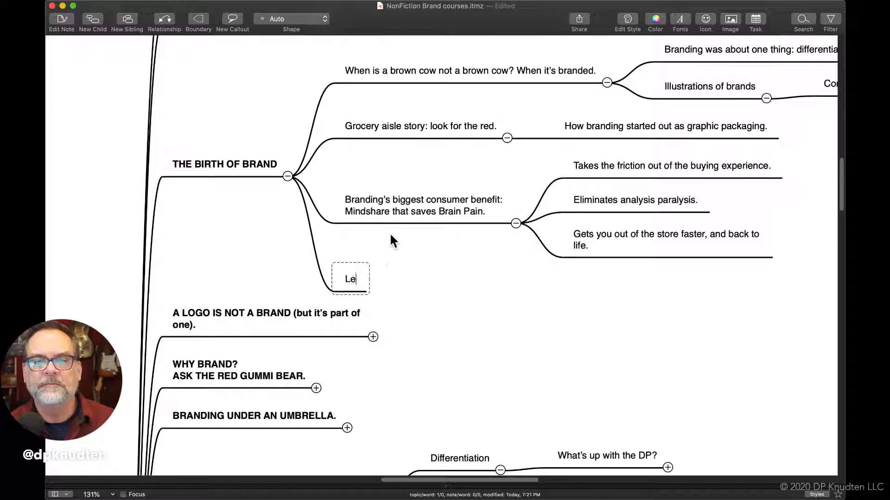
{"action": "type", "text": "o Burnett"}
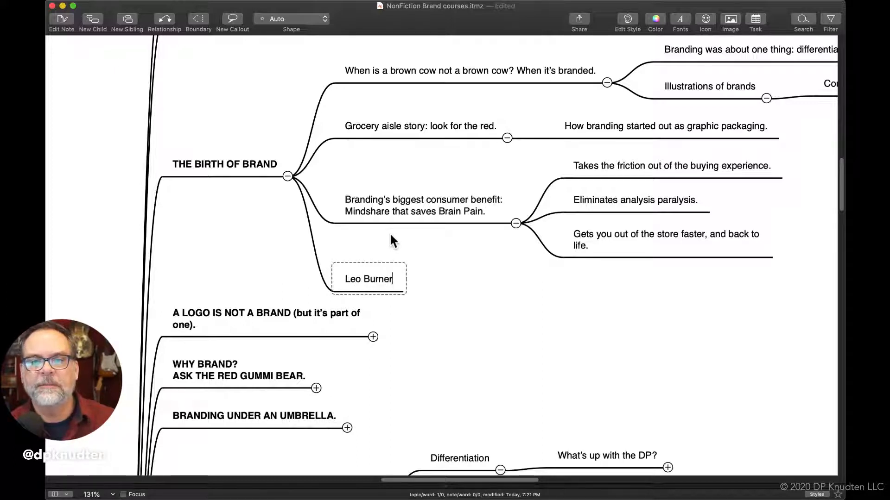
{"action": "type", "text": "'s C"}
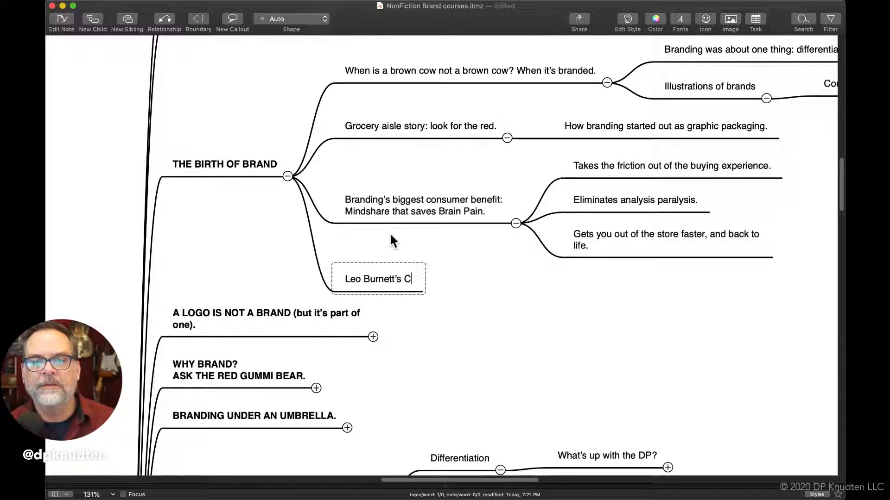
{"action": "type", "text": "ritters"}
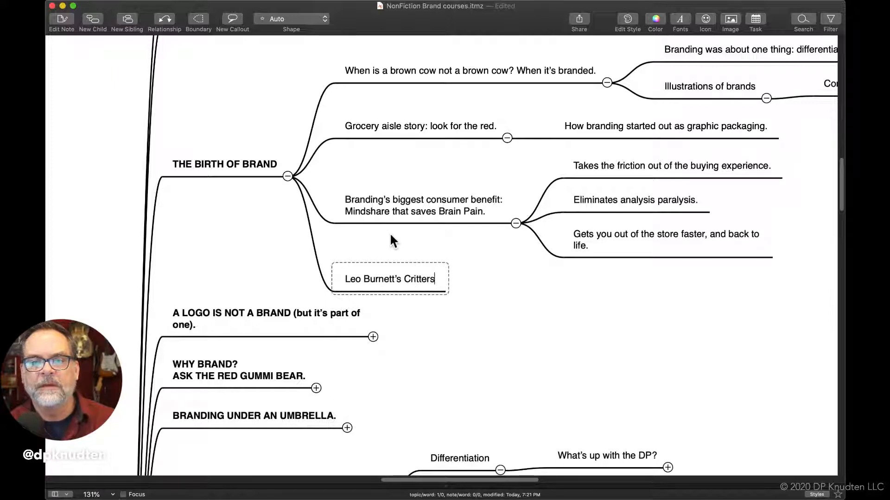
Add a child topic reading "Pillsbury Dough Boy" under "Leo Burnett's Critters"
{"action": "key", "text": "Tab"}
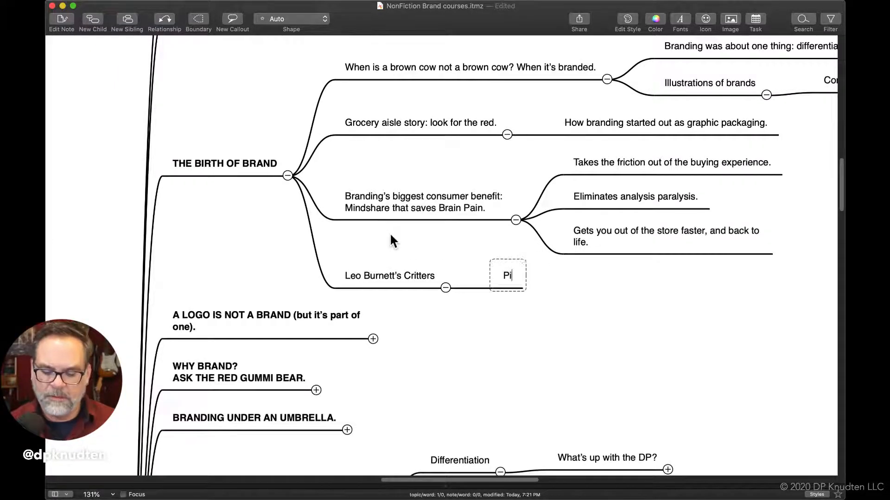
{"action": "type", "text": "bur"}
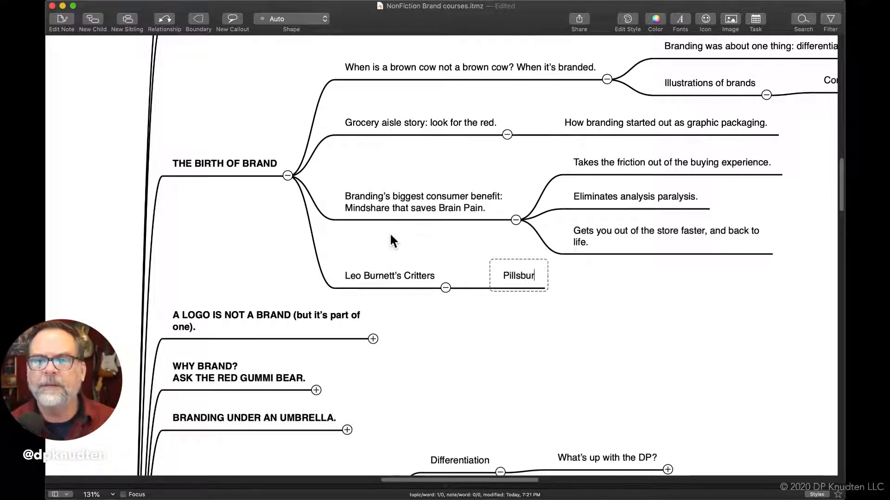
{"action": "type", "text": "y Doug"}
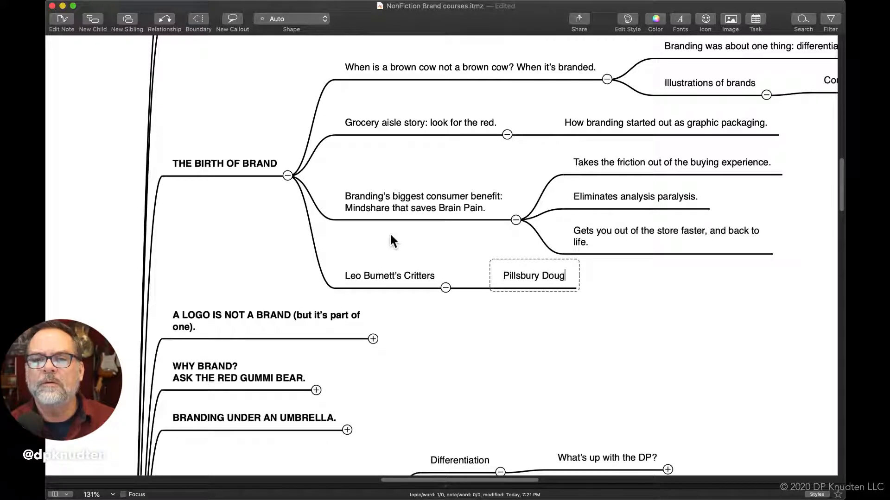
{"action": "type", "text": "h Boy"}
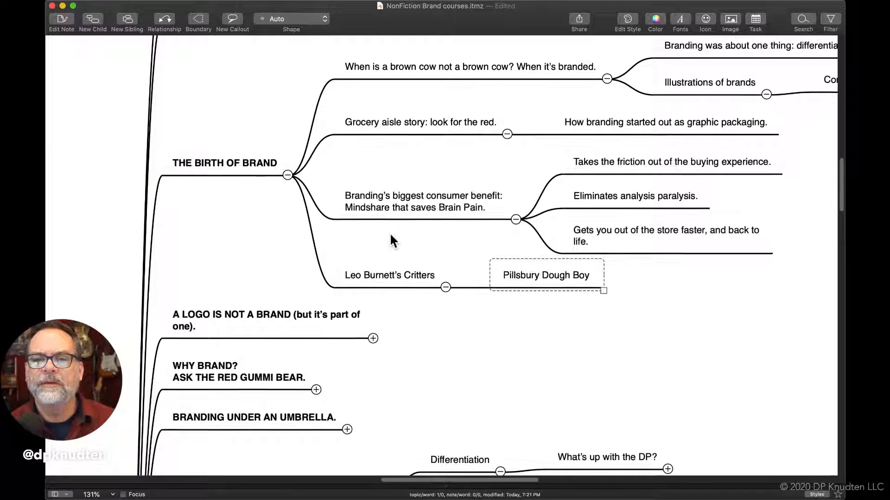
Add a sibling topic below "Pillsbury Dough Boy" with text beginning "Tony the"
{"action": "key", "text": "Return"}
{"action": "type", "text": "T"}
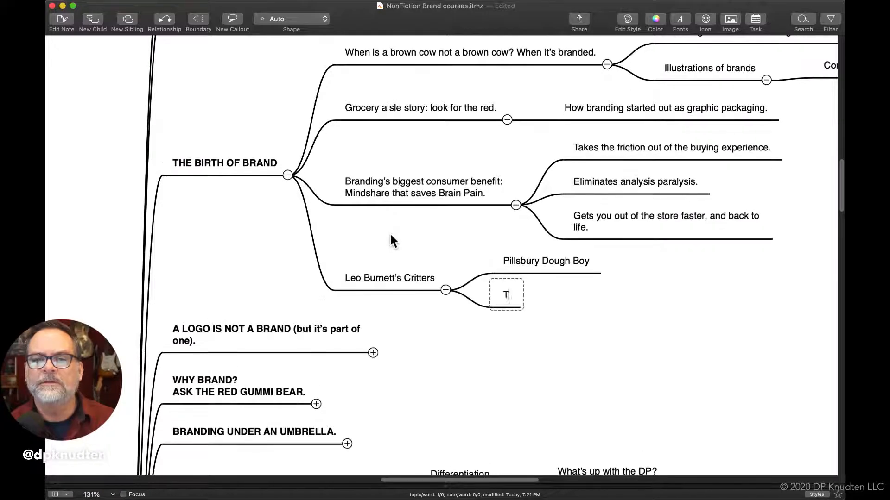
{"action": "type", "text": "ony the T"}
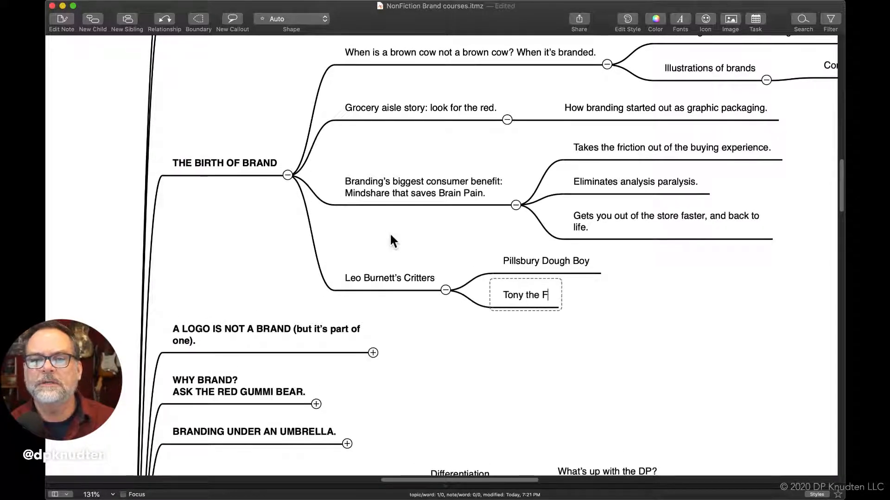